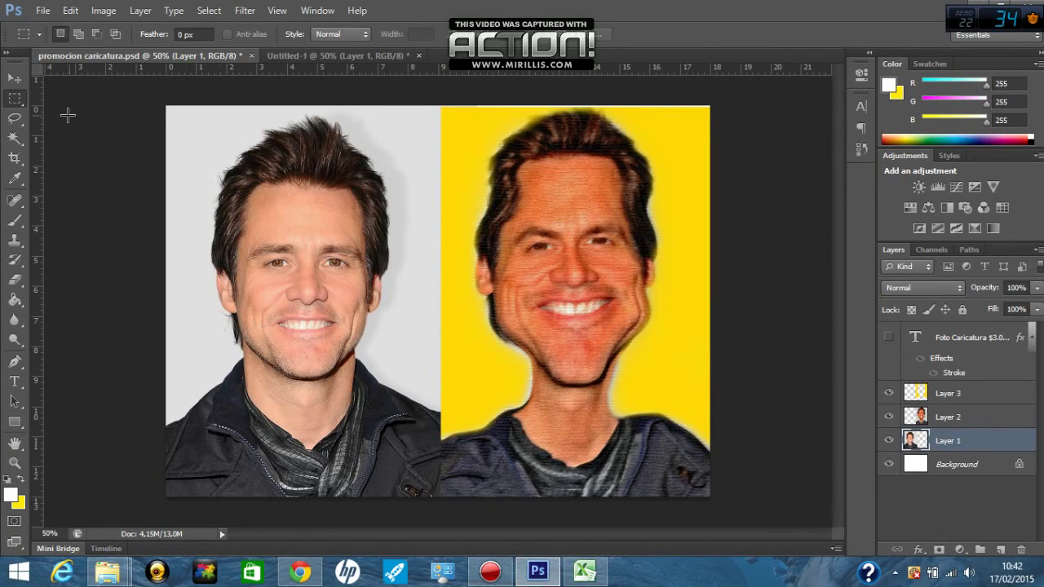
Step: Switch to the Untitled-1 document with the original portrait photo
click(284, 55)
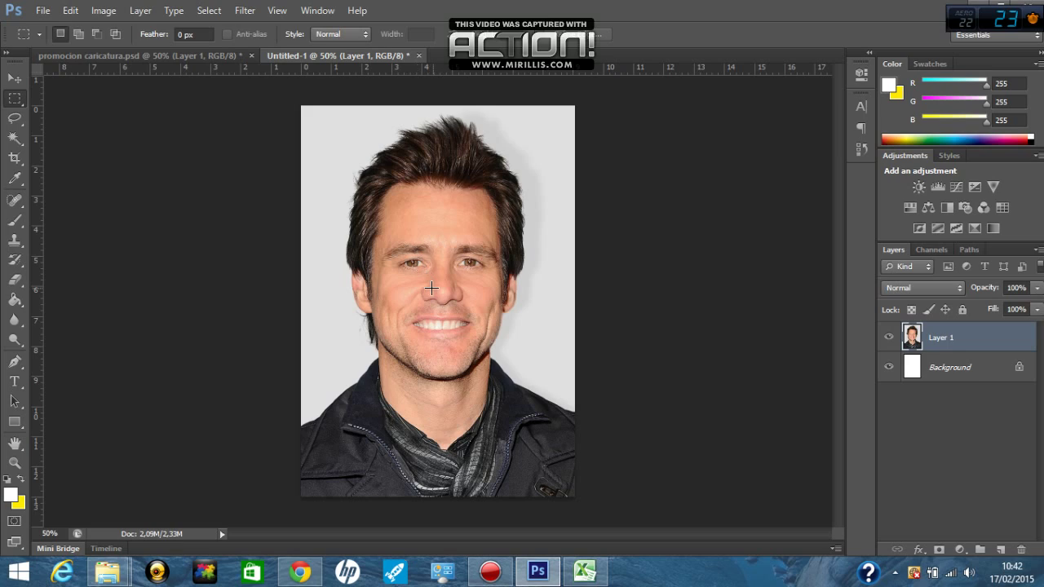
Step: Lasso the face, copy it to Layer 2, and scale it up to about 111%
key(l)
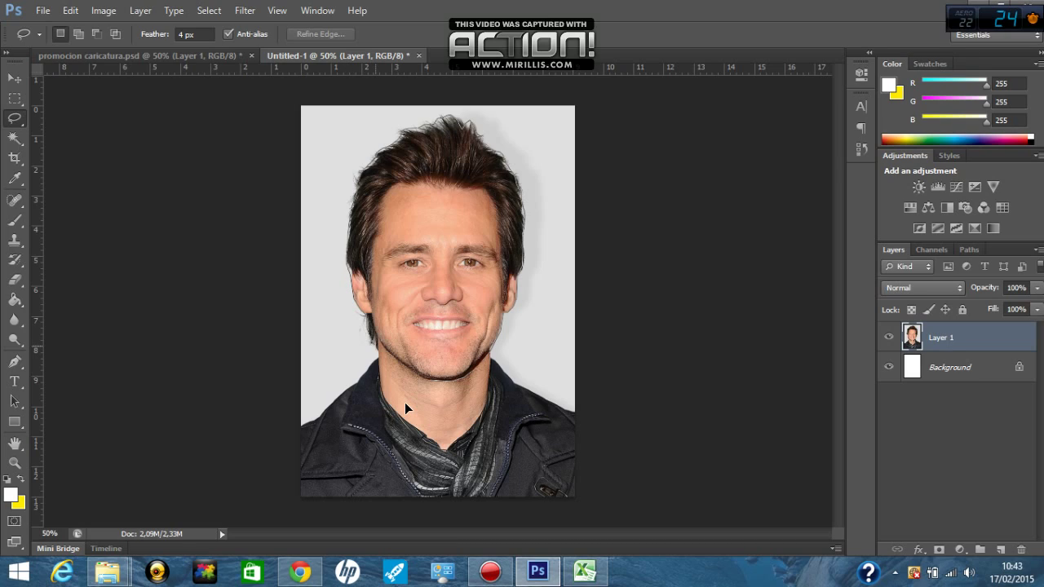
key(ctrl+j)
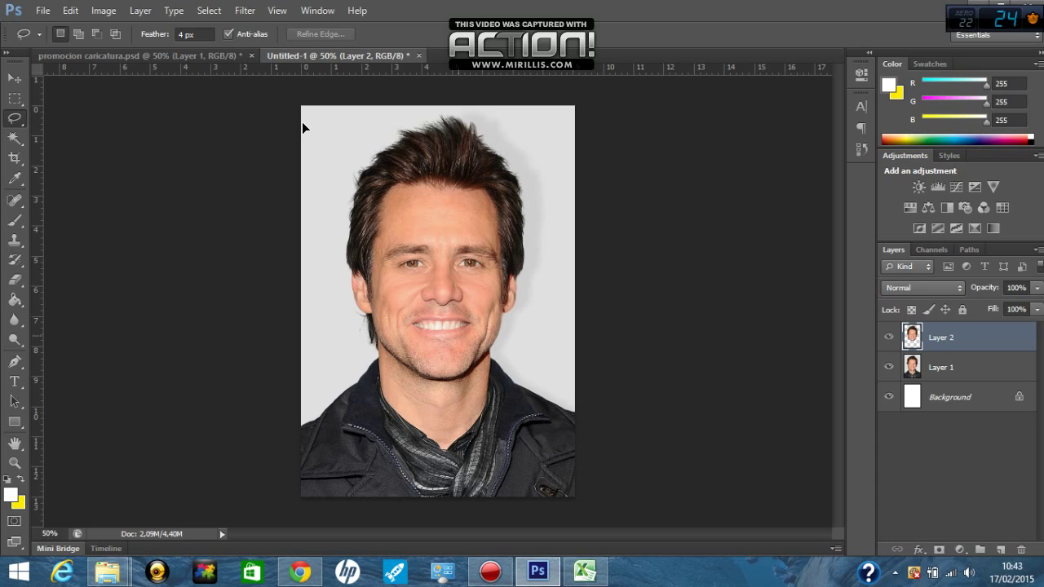
key(ctrl+t)
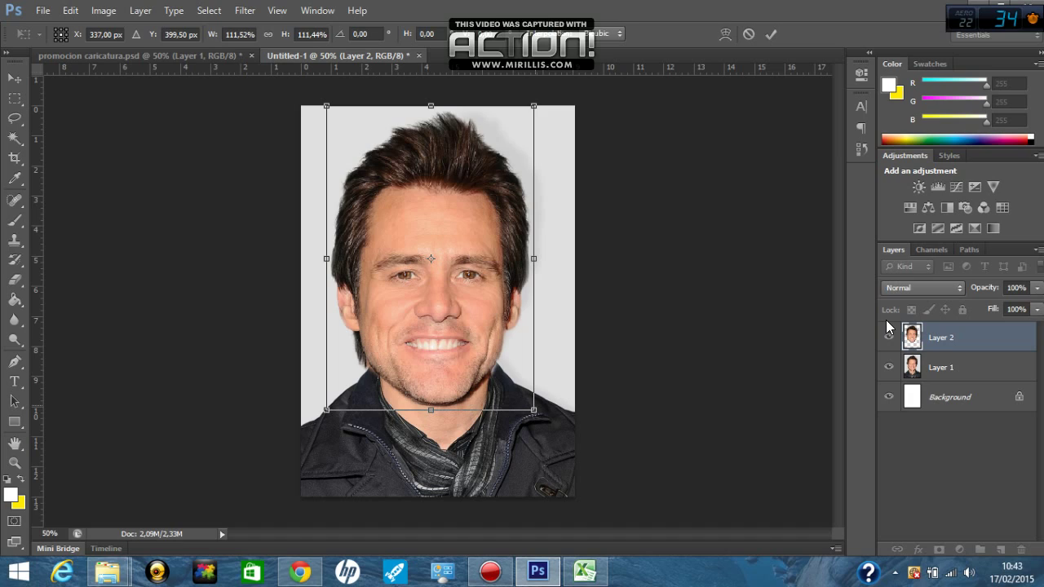
Step: Apply the face enlargement, then delete Layer 1's grey background and deselect
key(alt+bracketleft)
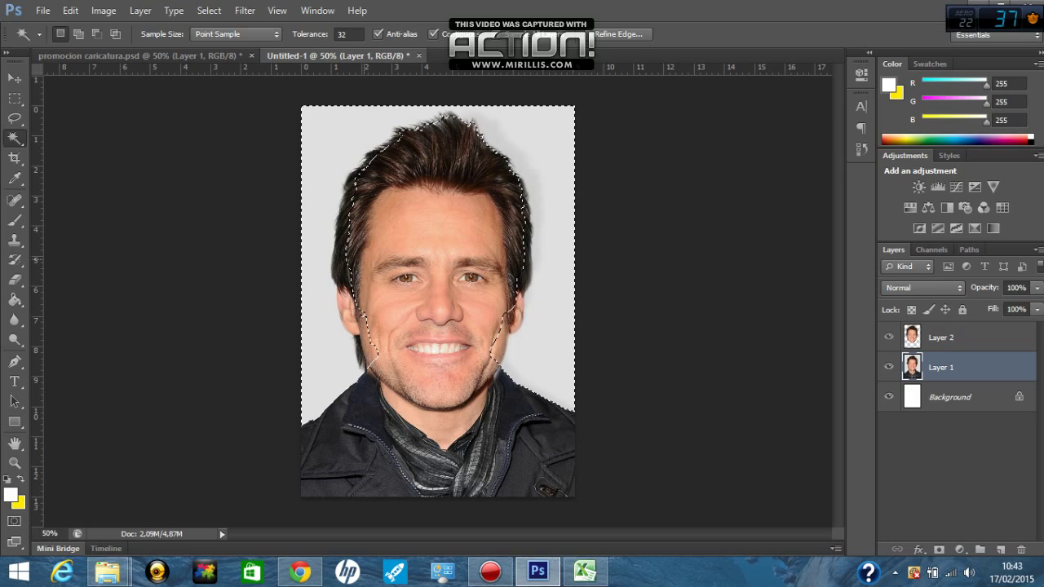
key(Delete)
key(ctrl+d)
Step: Shrink the original photo to about 71.6% and hide the face copy layer
key(ctrl+t)
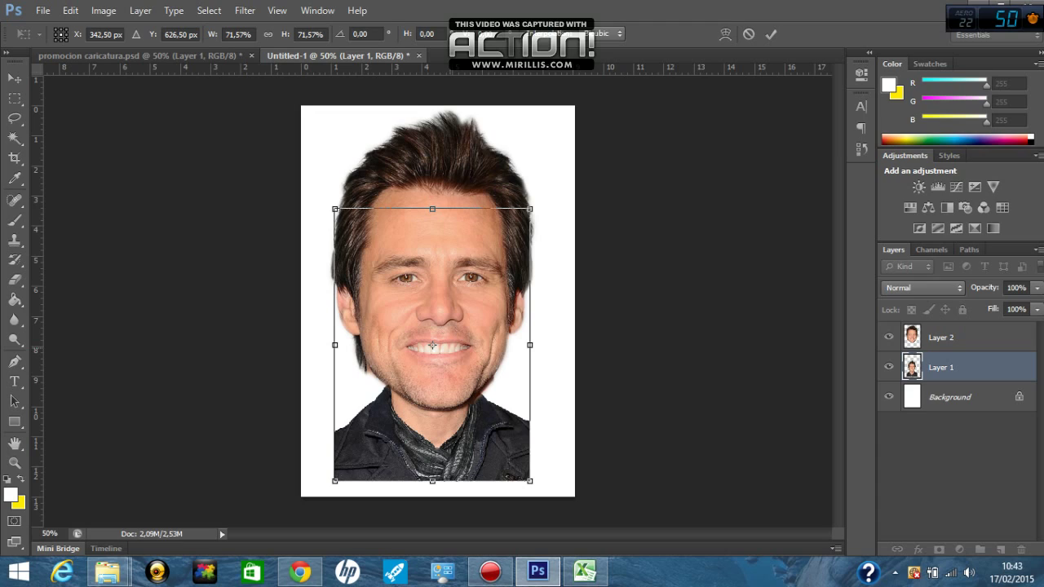
key(Return)
click(889, 337)
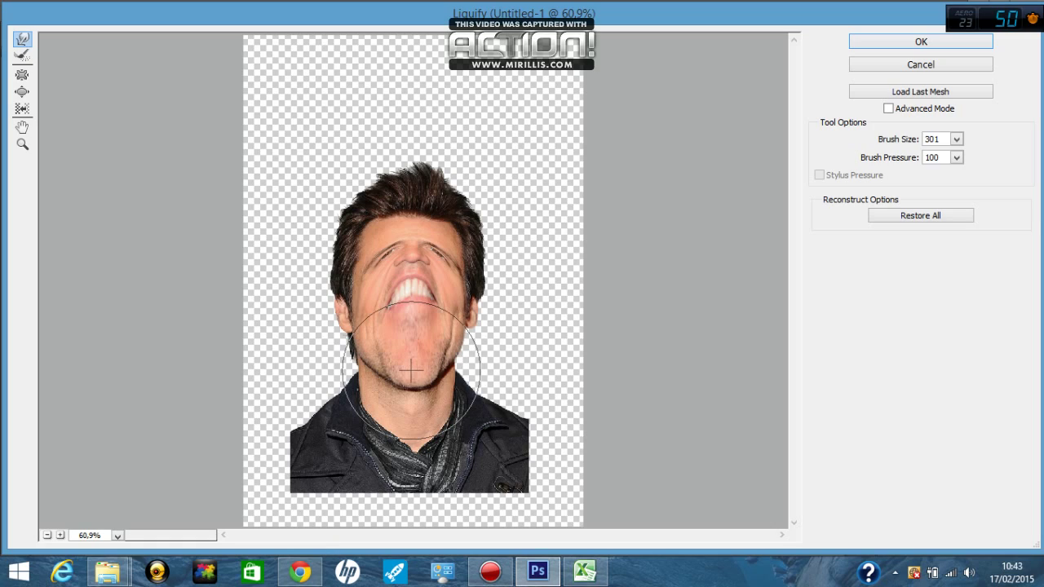
Step: Liquify Layer 1: push the mouth up, stretch the chin into a long neck, narrow the jacket
drag(411, 372, 356, 275)
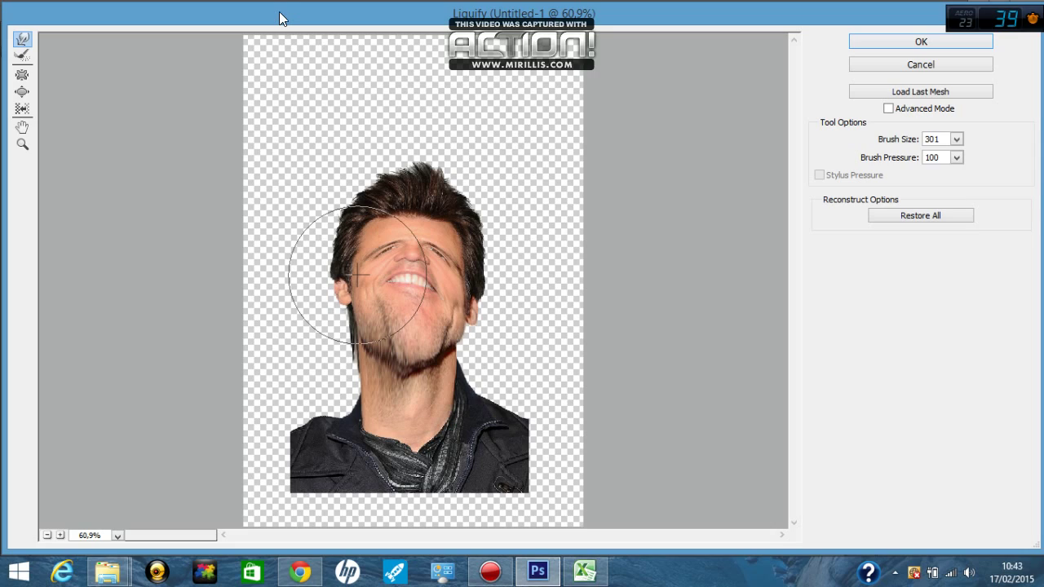
drag(357, 276, 379, 326)
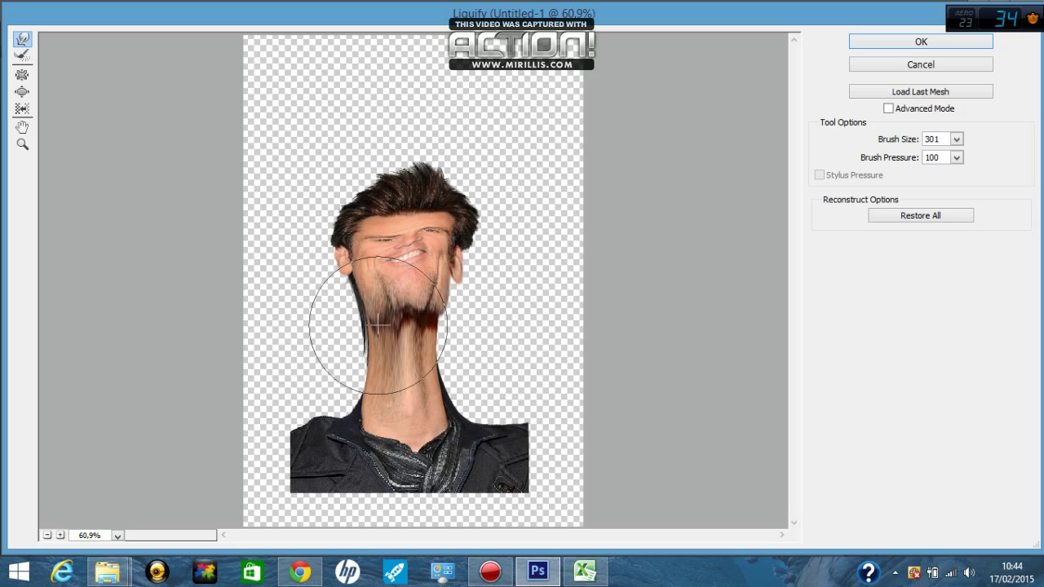
drag(400, 441, 398, 515)
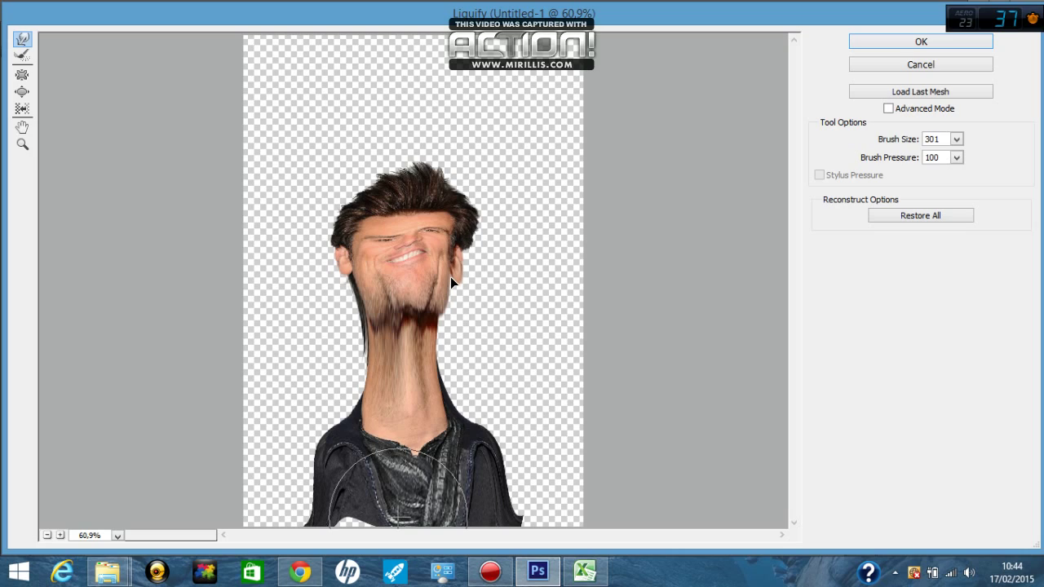
key(Return)
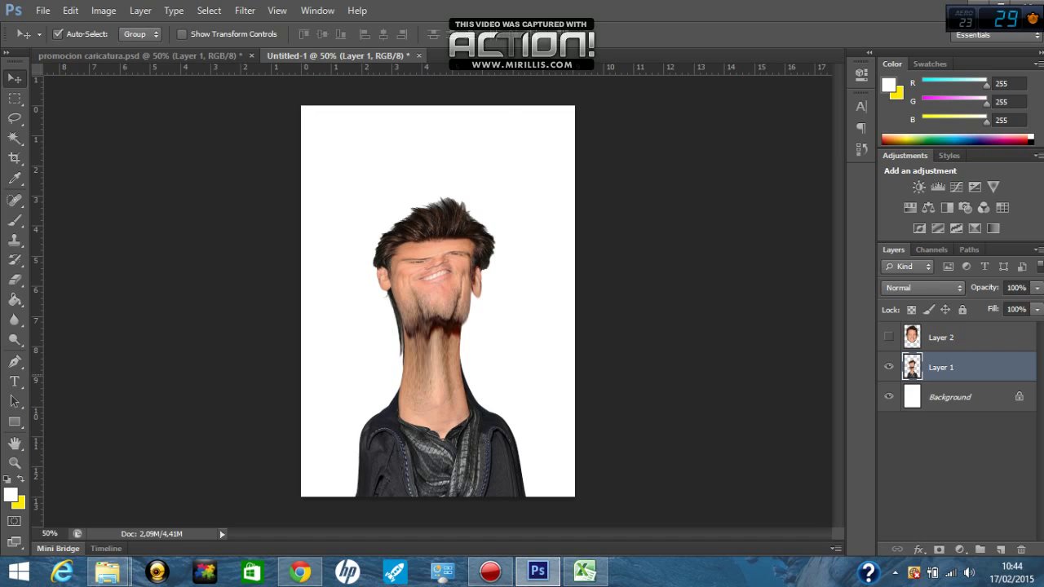
Step: Show Layer 2 again, scale the face copy down onto the neck, and bring up Liquify
click(889, 337)
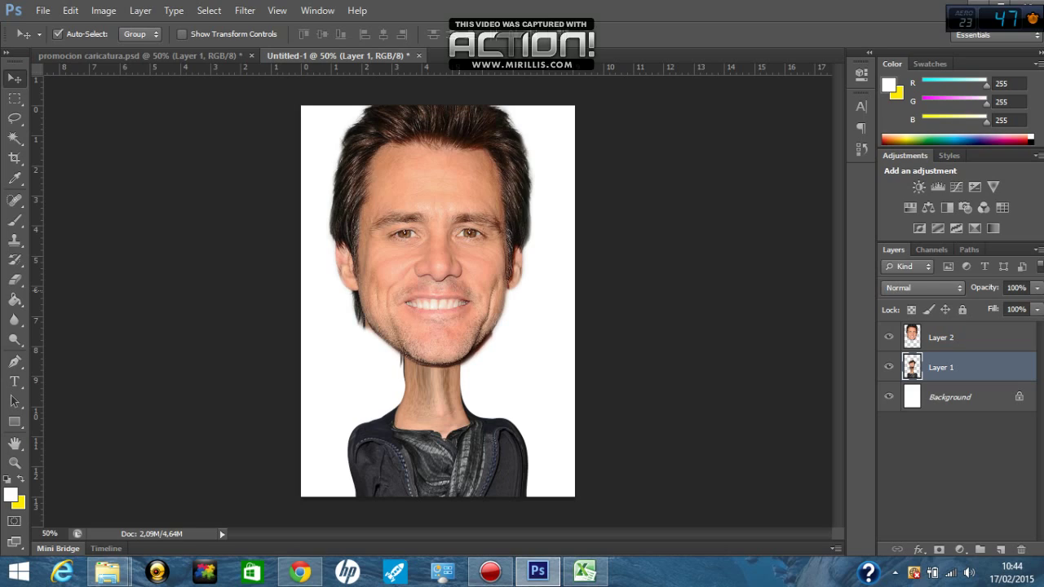
key(ctrl+z)
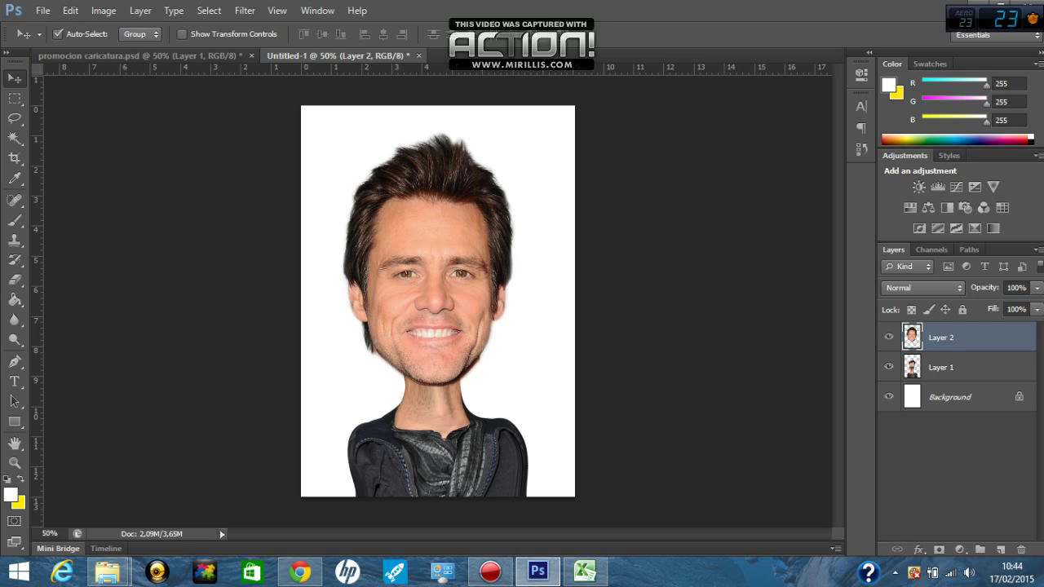
key(ctrl+shift+x)
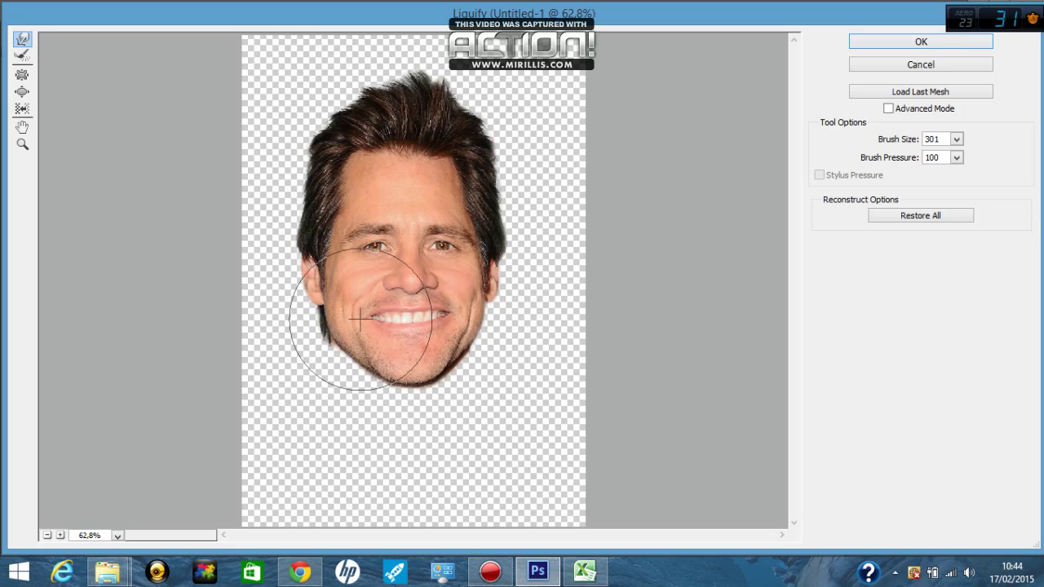
Step: Undo the last stroke, then warp wider cheeks and jaw and a longer chin on Layer 2
key(ctrl+z)
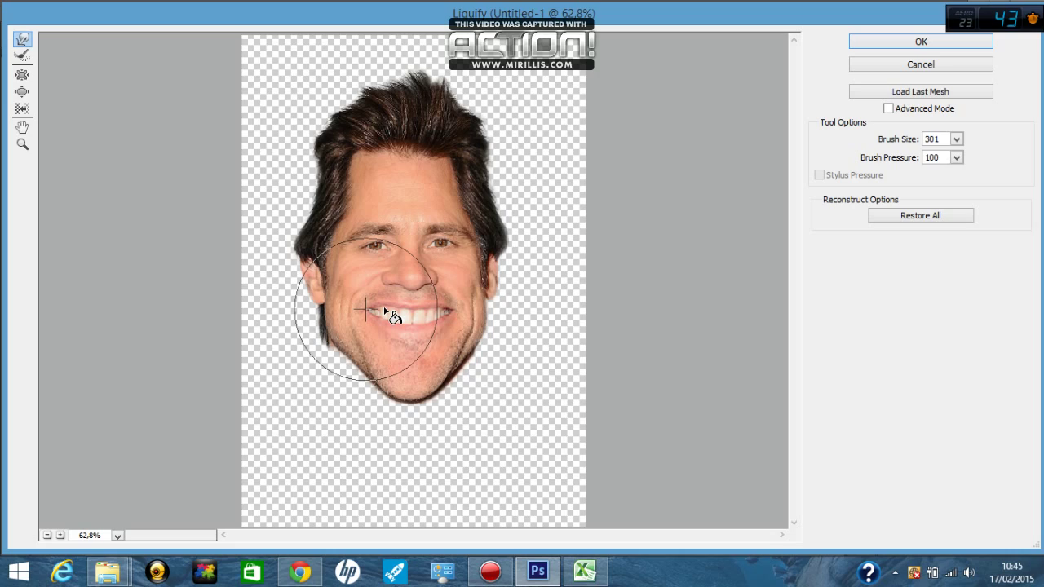
drag(366, 310, 493, 261)
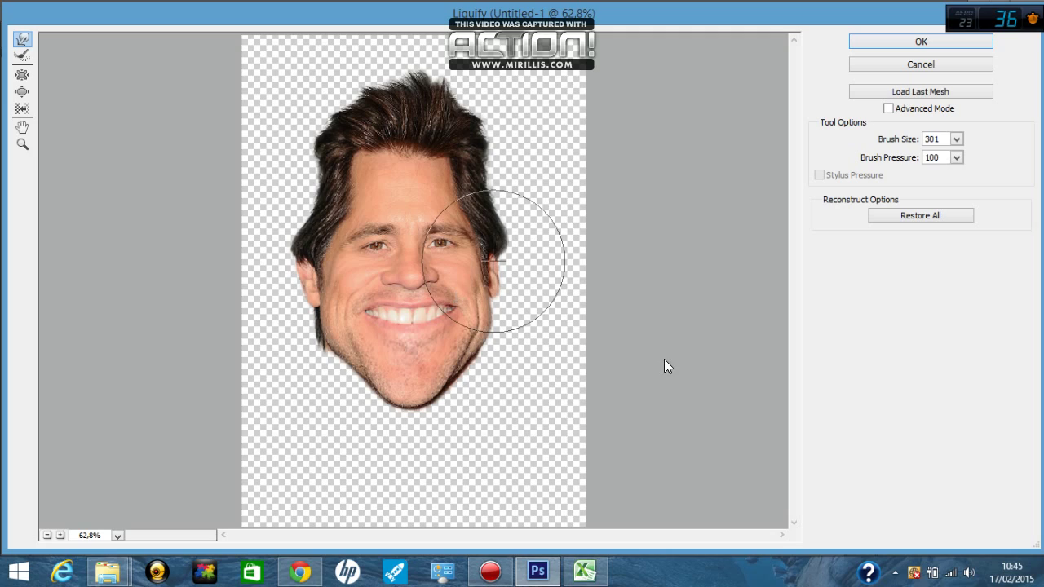
key(Return)
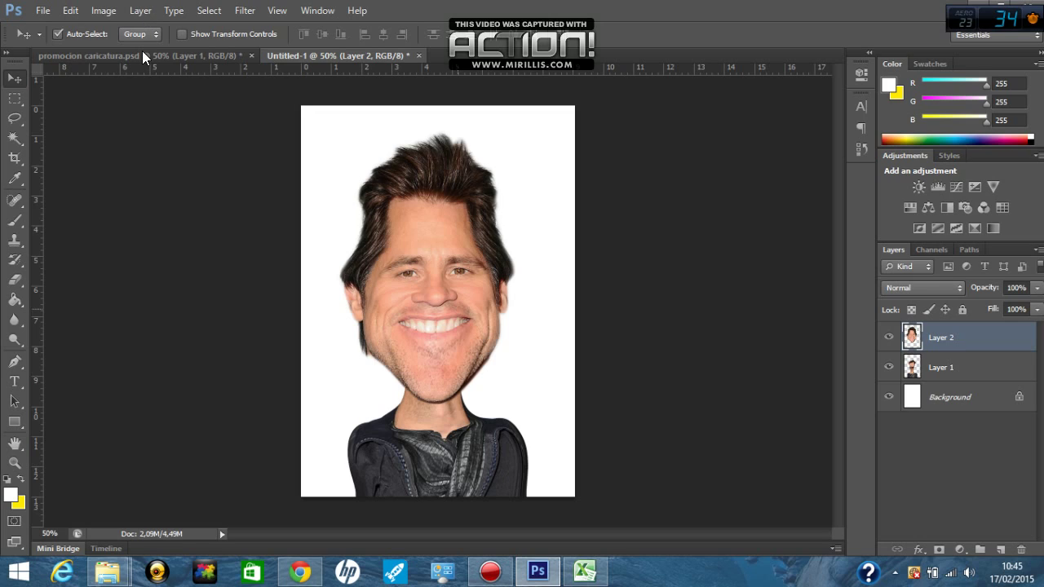
Step: Reopen the Liquify filter on the face layer
key(shift+ctrl+x)
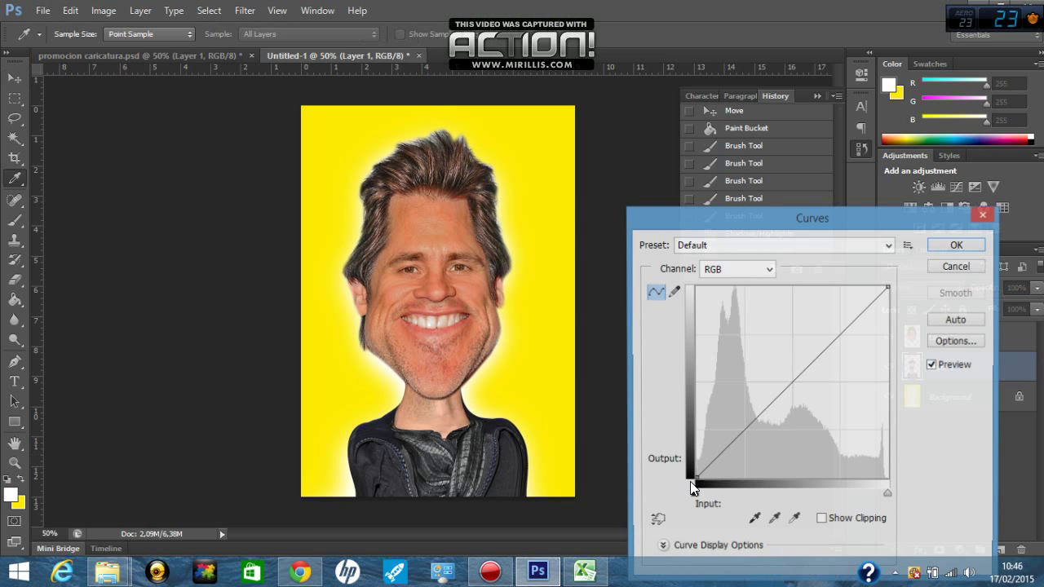
Step: Raise the Curves black point to input 33 to deepen the darks
drag(692, 477, 722, 480)
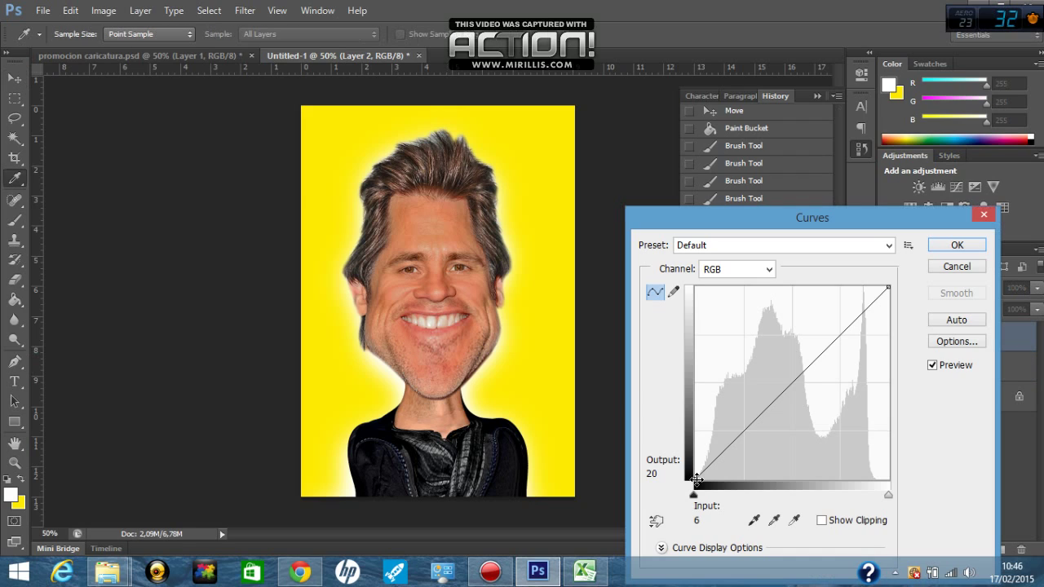
drag(696, 480, 720, 481)
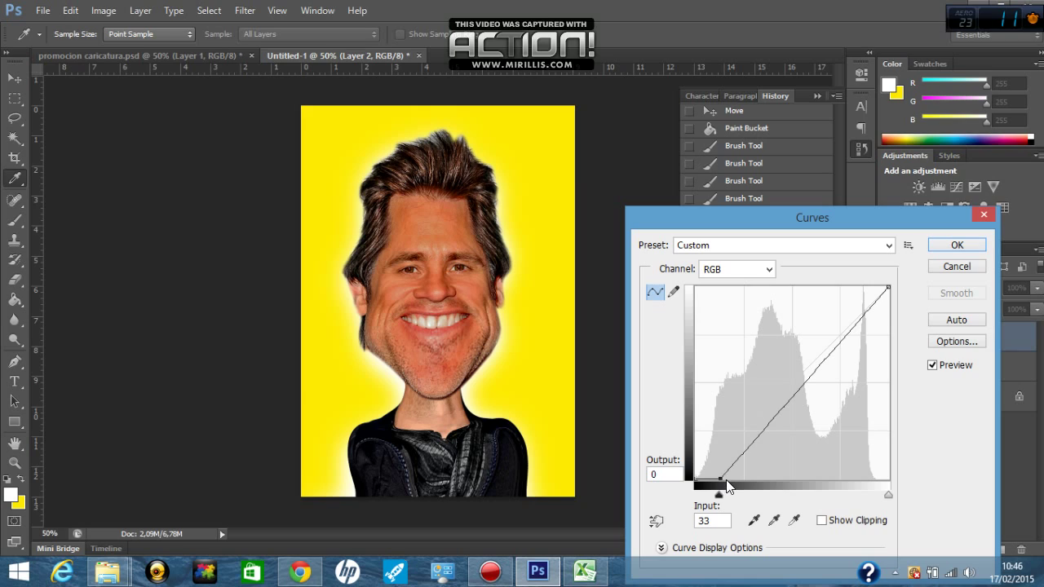
drag(723, 481, 723, 480)
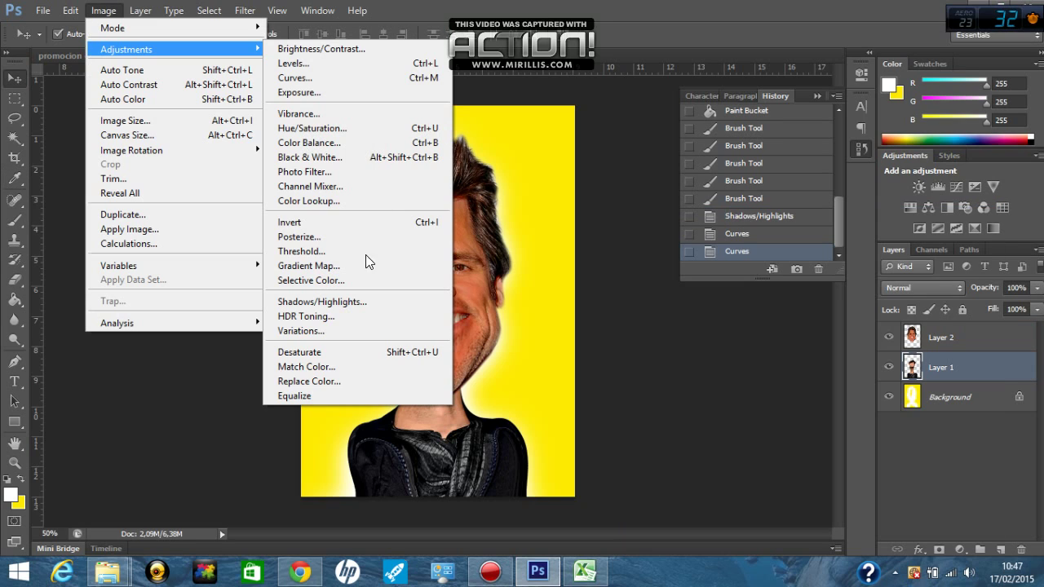
Step: Apply Shadows/Highlights with Highlights at 44%, then nudge the layer with the Move tool
click(350, 300)
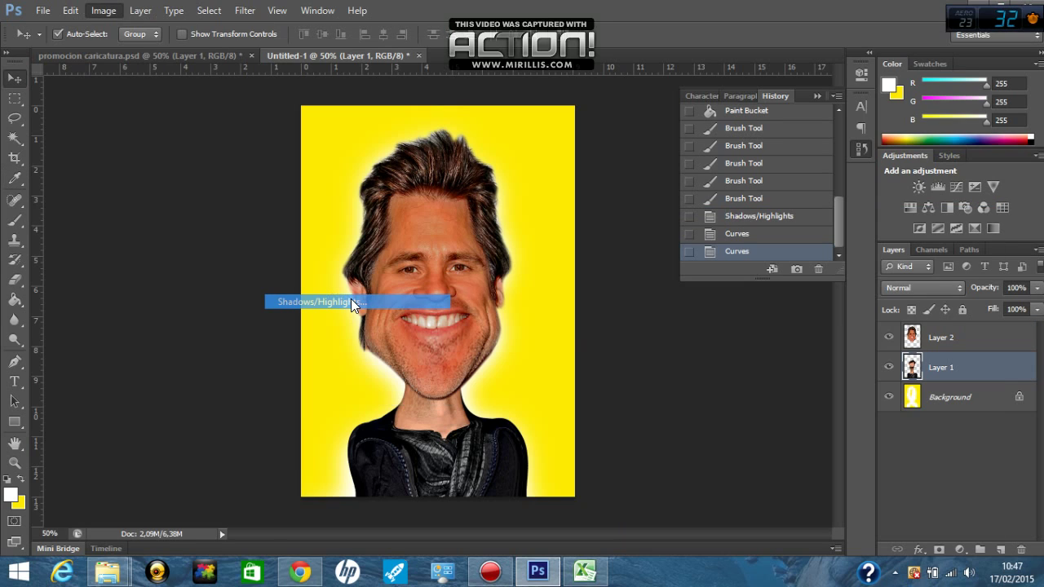
drag(674, 407, 739, 406)
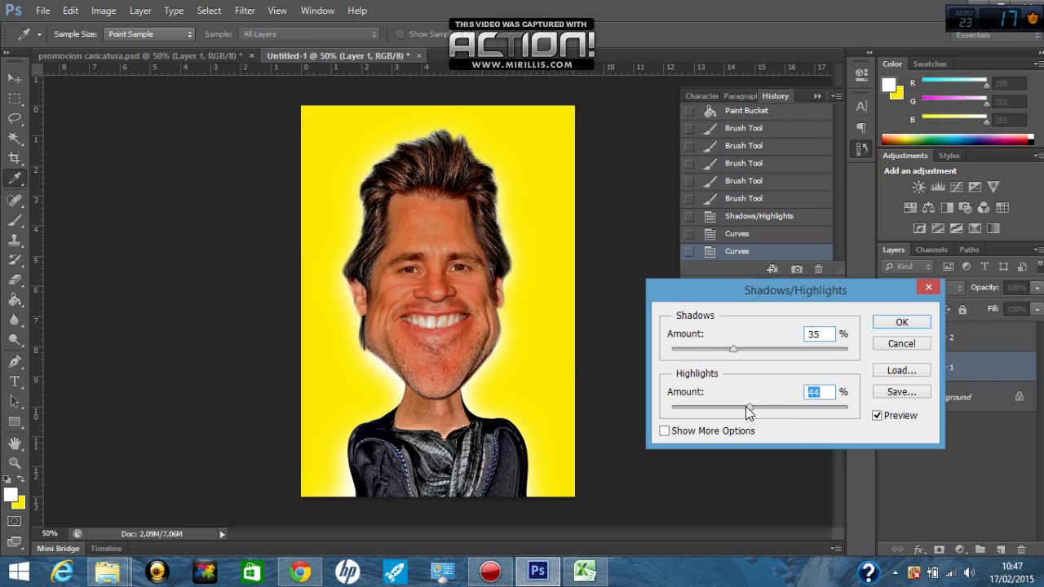
key(Return)
key(v)
drag(437, 425, 426, 423)
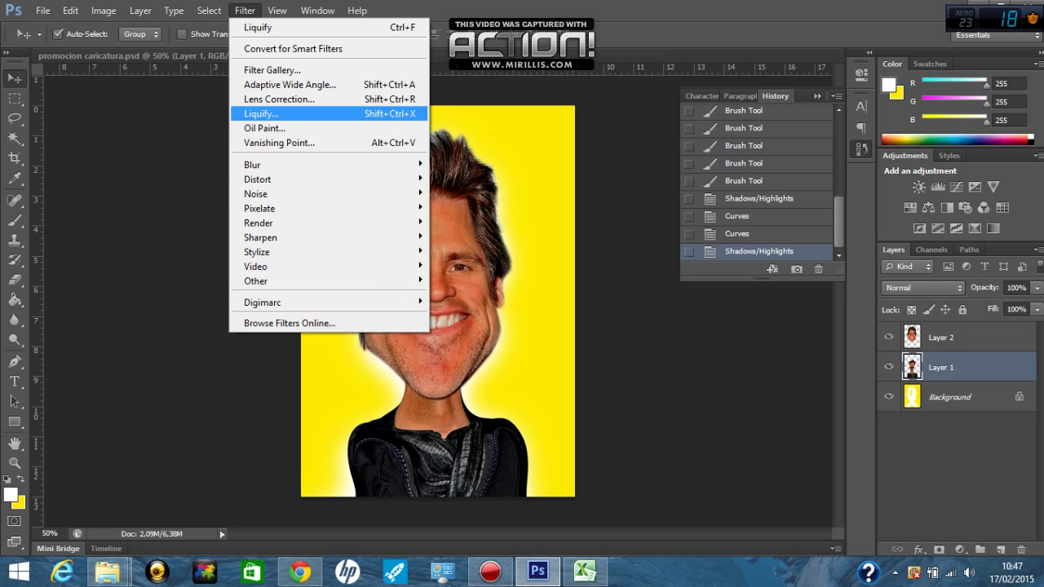
Step: Liquify the body layer's neck area using a brush size of 200
key(Return)
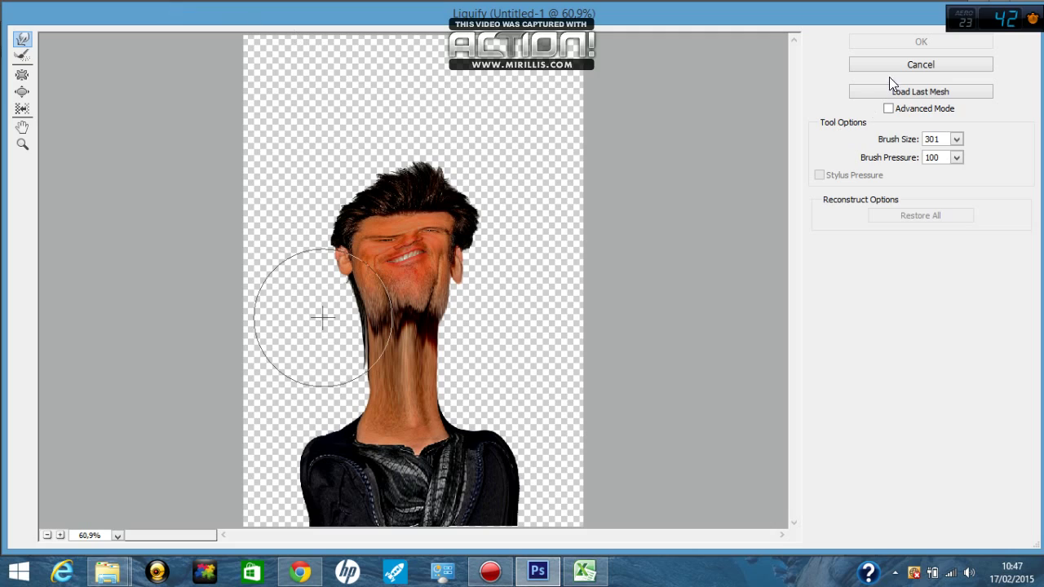
click(859, 143)
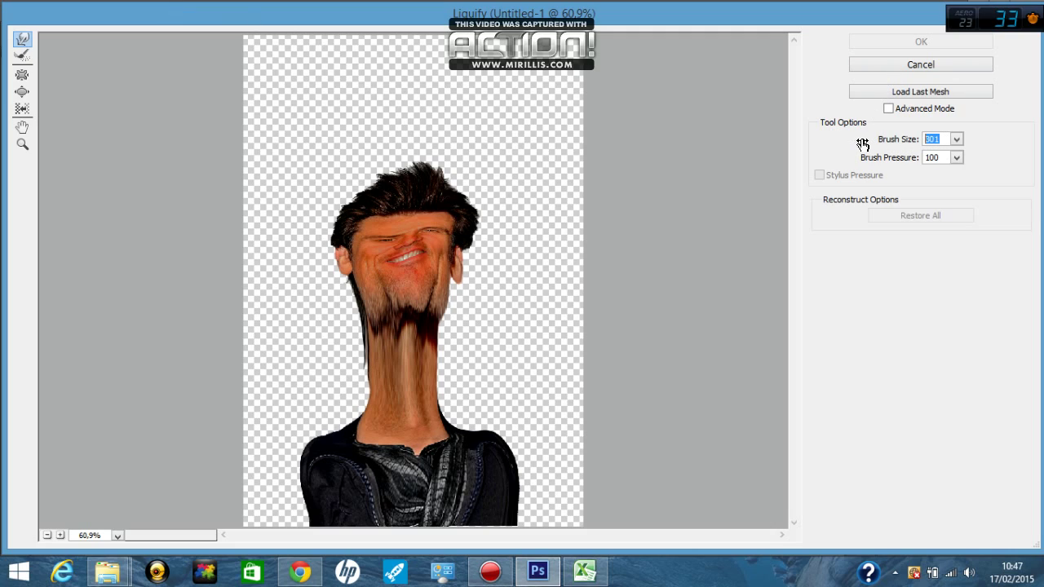
text(200)
mouse_move(409, 376)
mouse_down()
mouse_move(410, 359)
mouse_move(381, 347)
mouse_move(408, 393)
mouse_up()
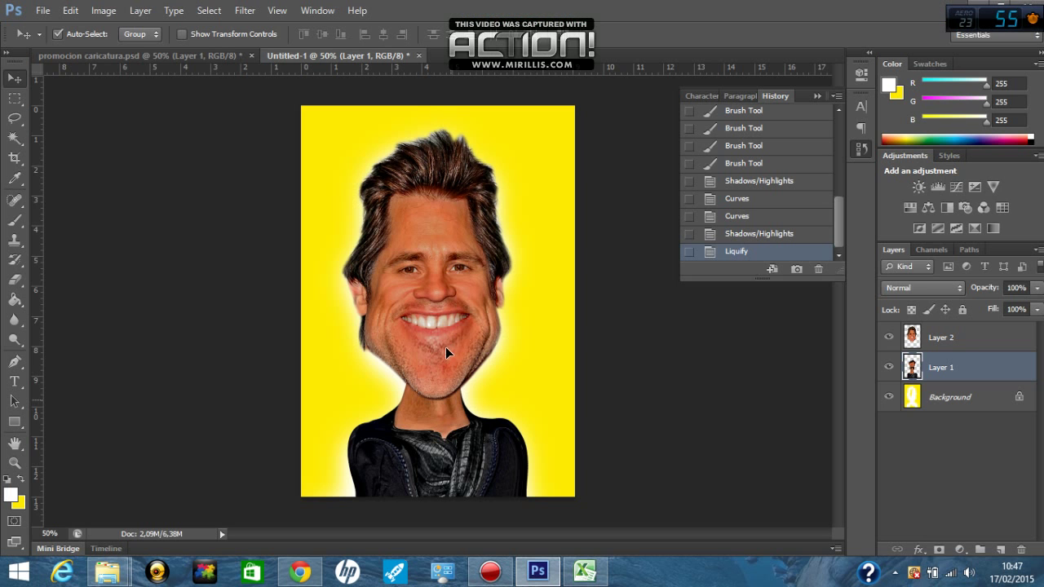
Step: Nudge the head layer to sit on the neck, leaving Layer 2 selected
drag(446, 353, 449, 351)
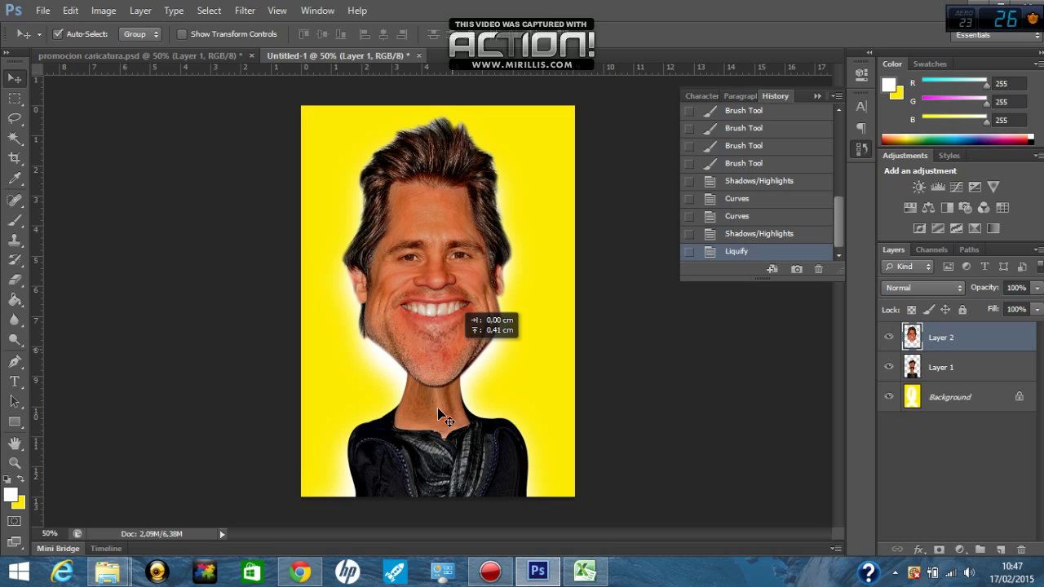
drag(438, 410, 438, 416)
click(445, 345)
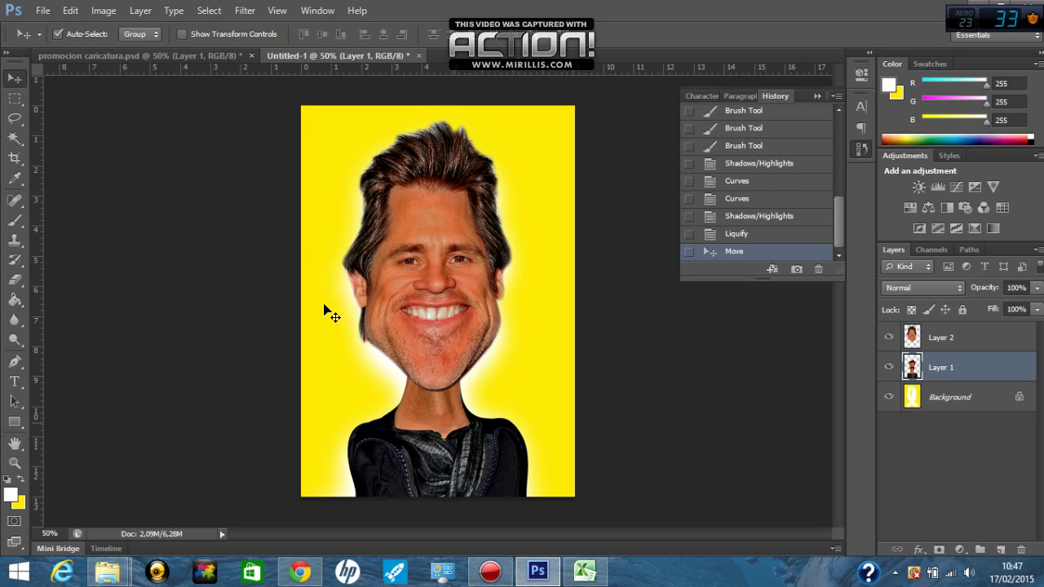
click(439, 319)
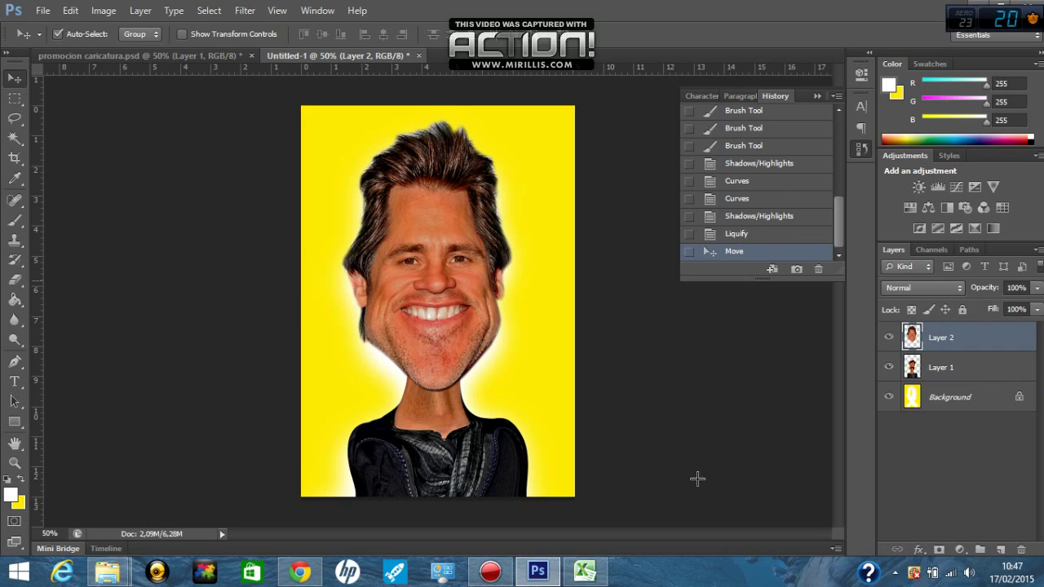
Step: Apply a Curves adjustment to the head layer, then another to the body layer
key(ctrl+m)
key(Return)
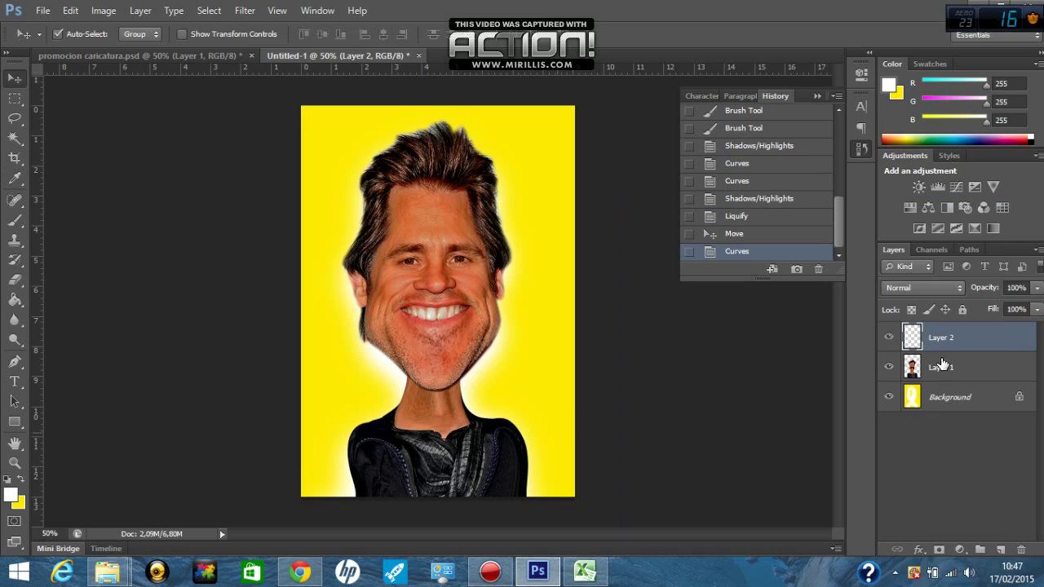
click(467, 408)
key(ctrl+m)
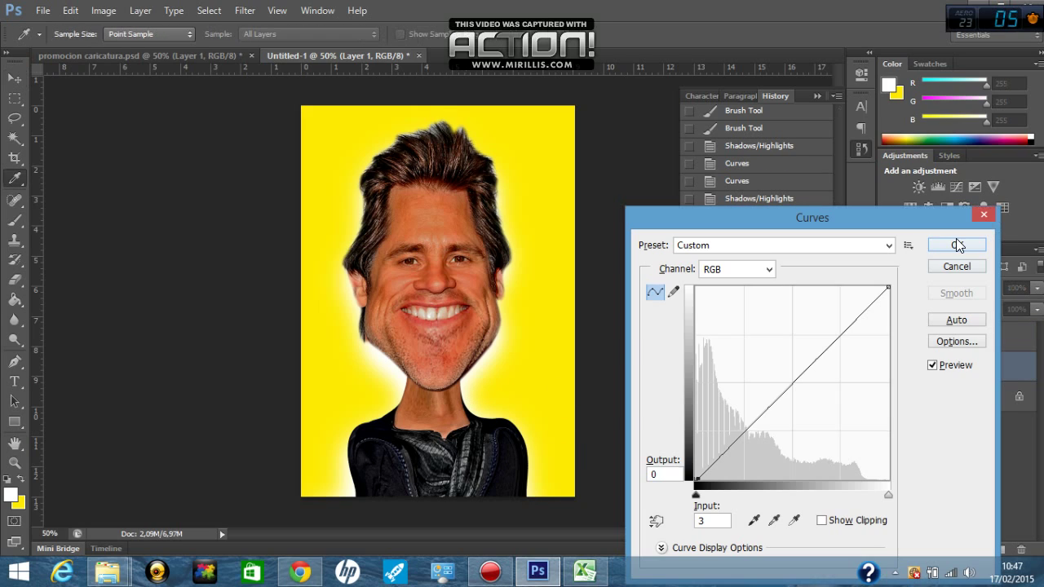
key(Return)
Step: Show the caricature full screen on black and zoom in on the grinning face
key(f)
key(f)
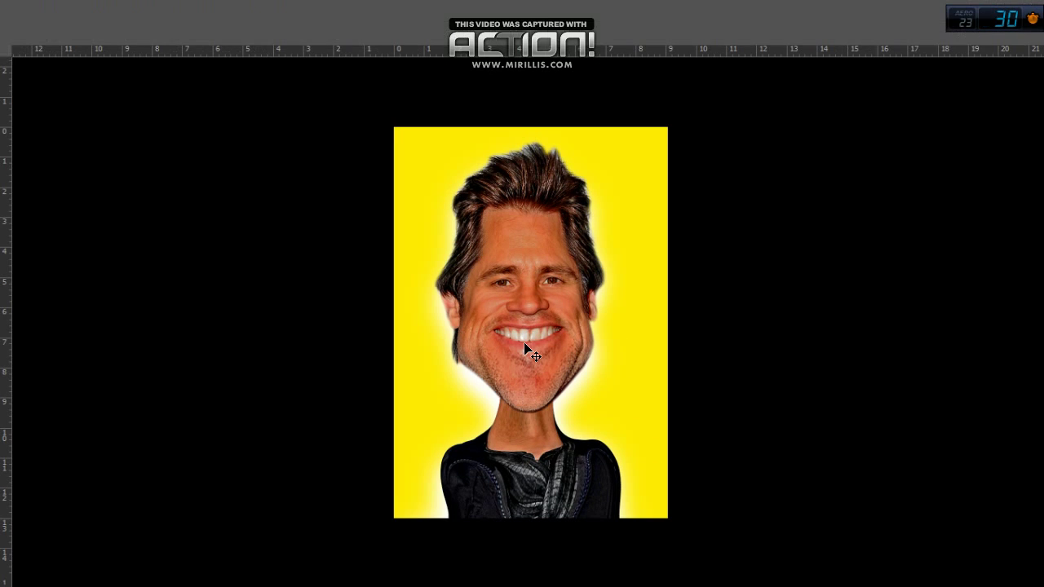
click(551, 350)
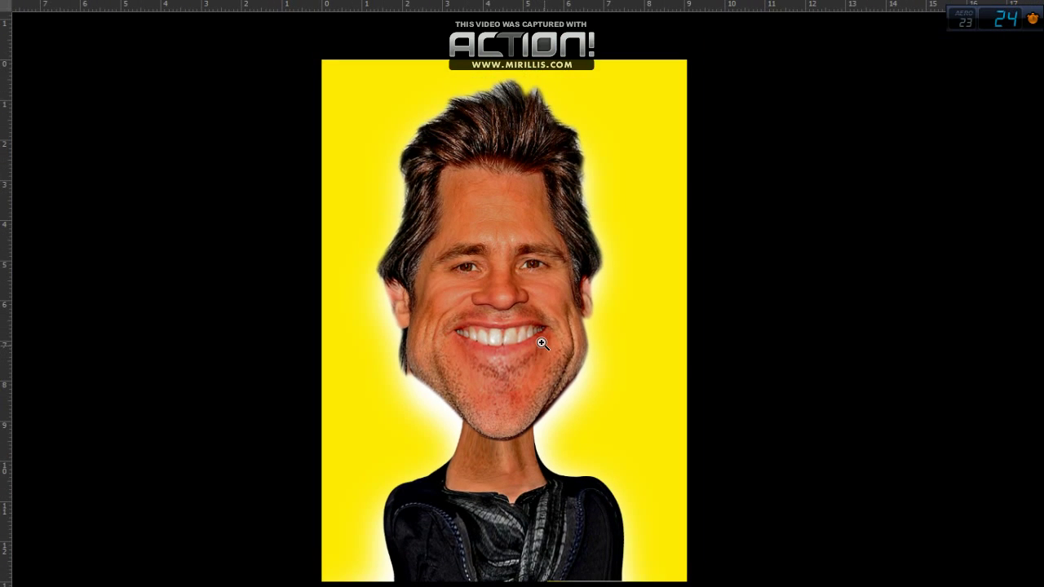
scroll(545, 344, down, 1)
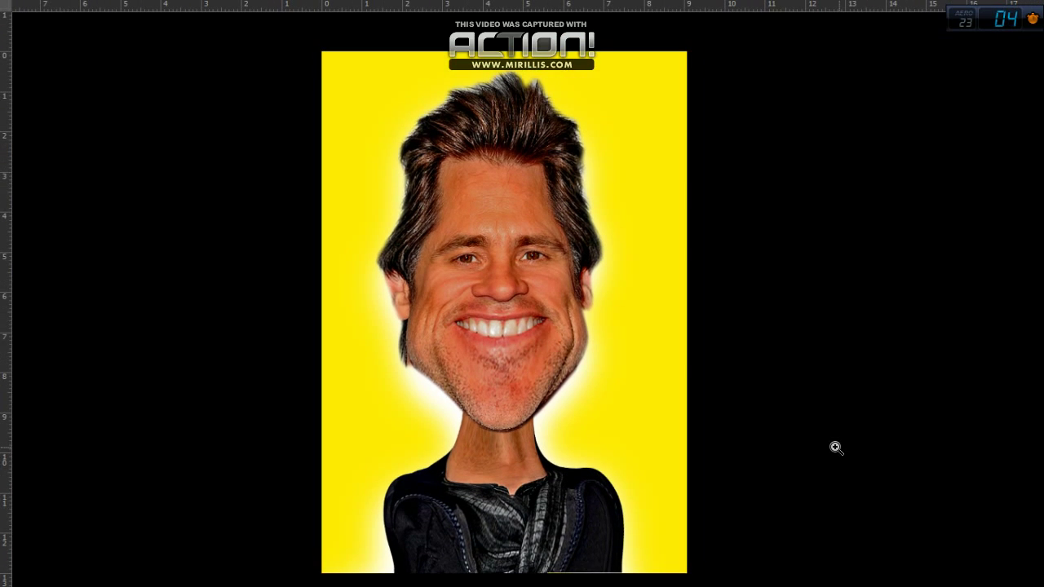